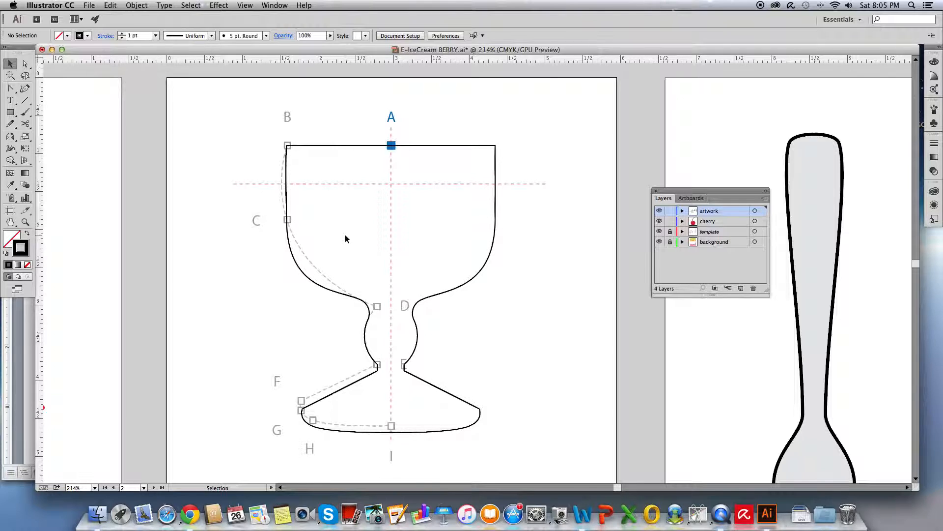
{"action": "left_click", "coordinate": [659, 232]}
{"action": "left_click", "coordinate": [659, 231]}
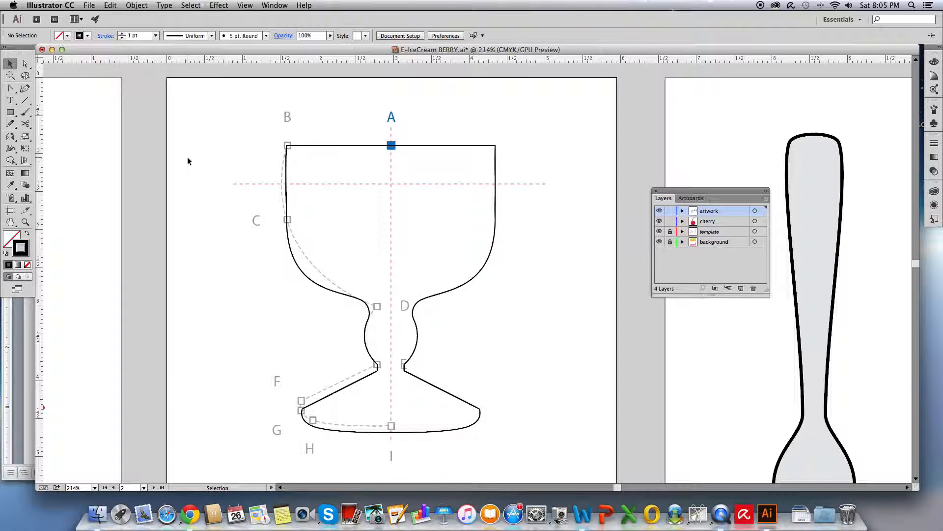
Turn on Smart Guides and draw a horizontal line about 2.76 in long across the glass bowl along the dashed template guide.
{"action": "left_click", "coordinate": [26, 101]}
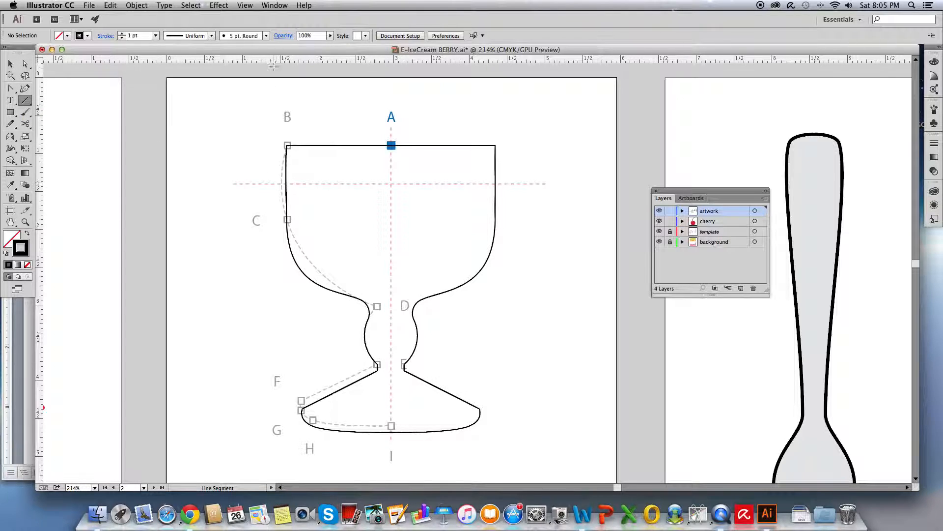
{"action": "left_click", "coordinate": [243, 5]}
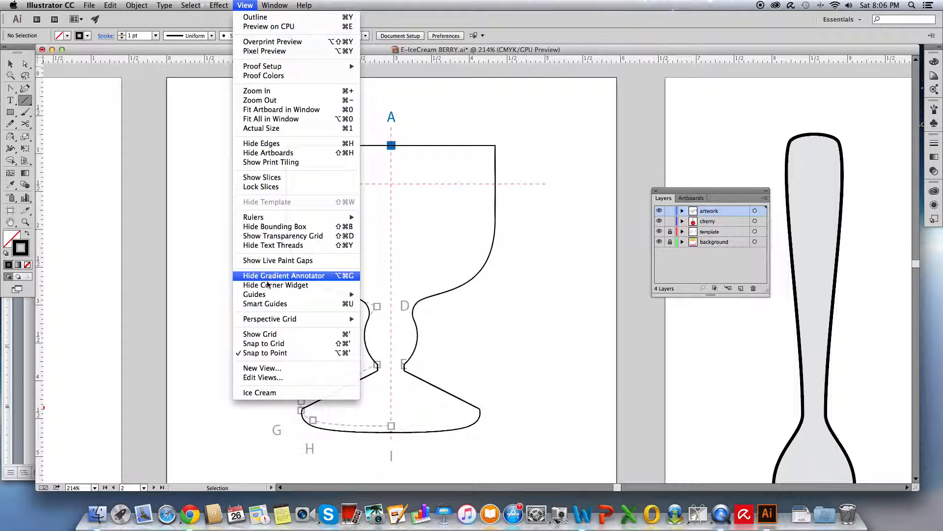
{"action": "left_click", "coordinate": [265, 303]}
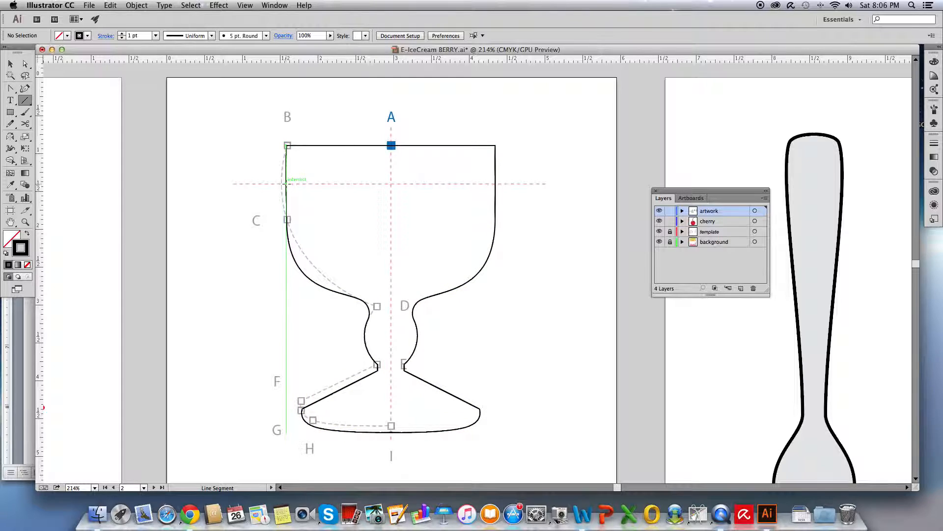
{"action": "left_click_drag", "start_coordinate": [286, 184], "coordinate": [496, 184]}
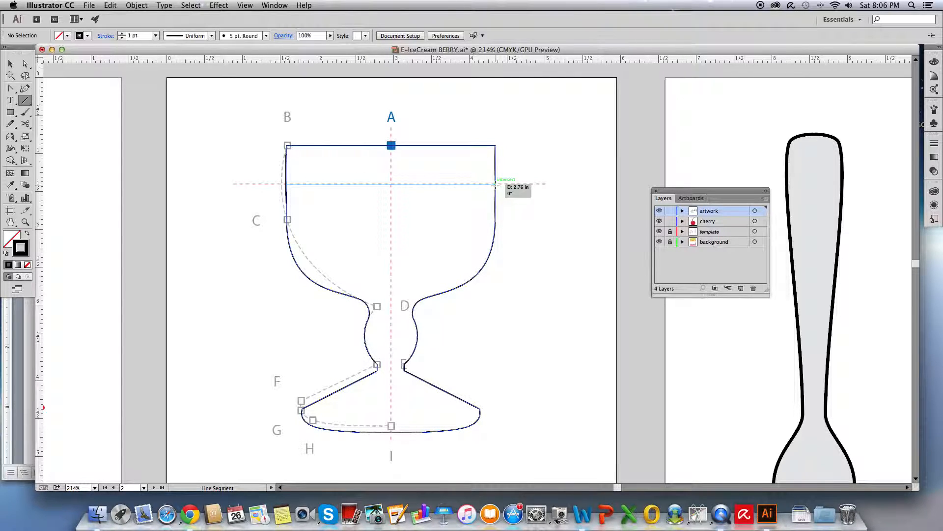
{"action": "left_click_drag", "start_coordinate": [496, 184], "coordinate": [496, 183]}
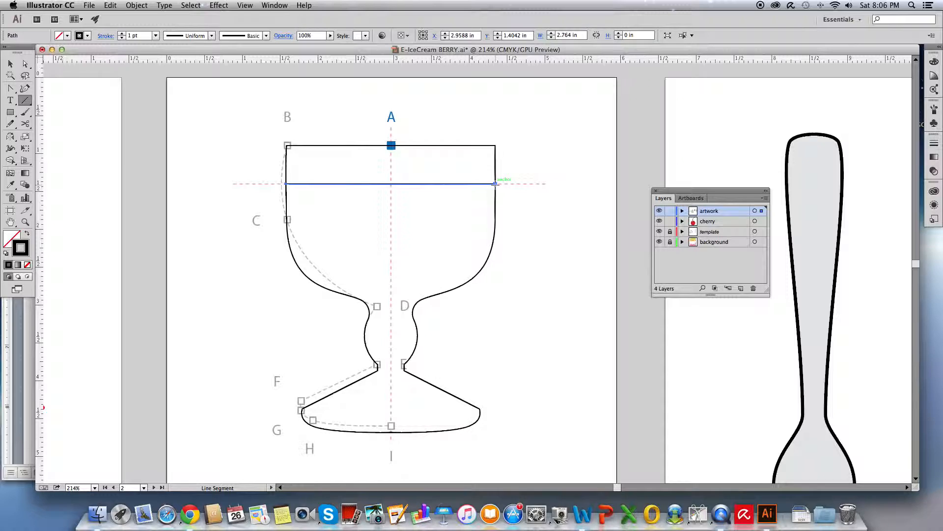
Turn off Smart Guides and hide the template layer.
{"action": "left_click", "coordinate": [245, 6]}
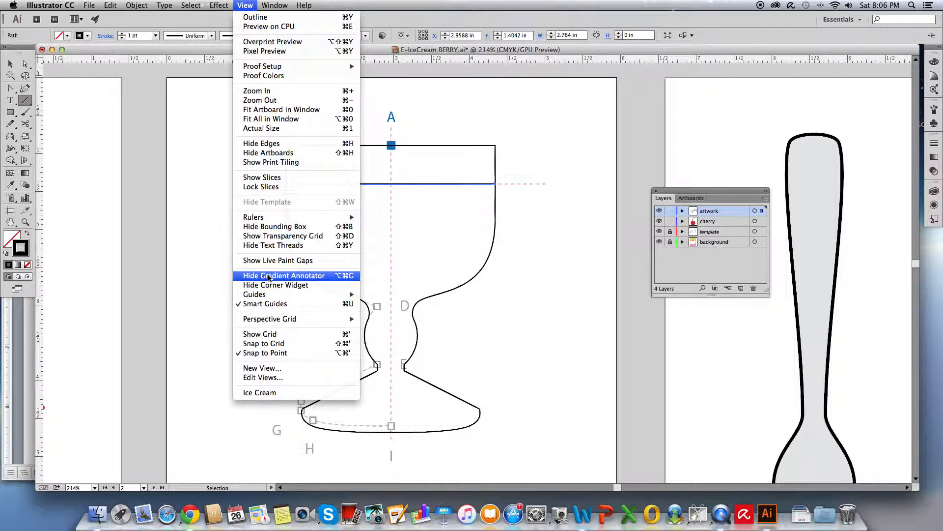
{"action": "left_click", "coordinate": [274, 303]}
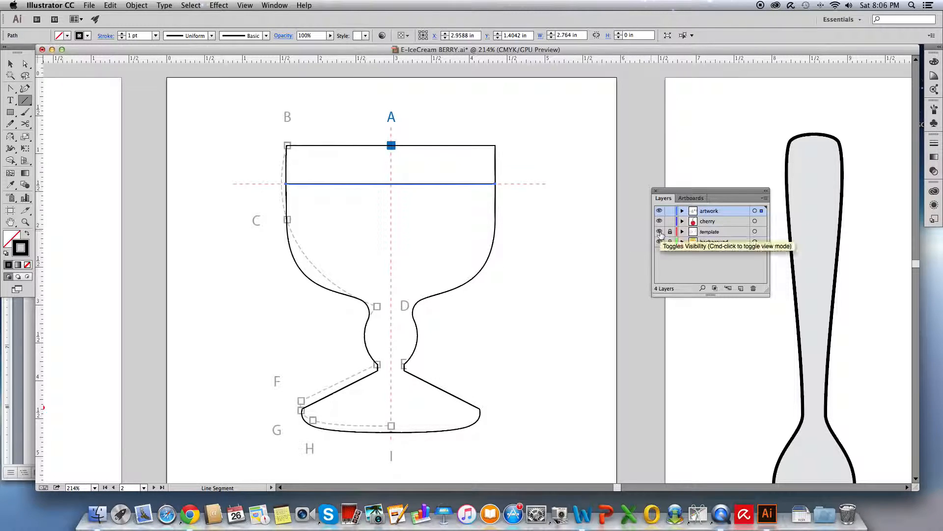
{"action": "left_click", "coordinate": [660, 232]}
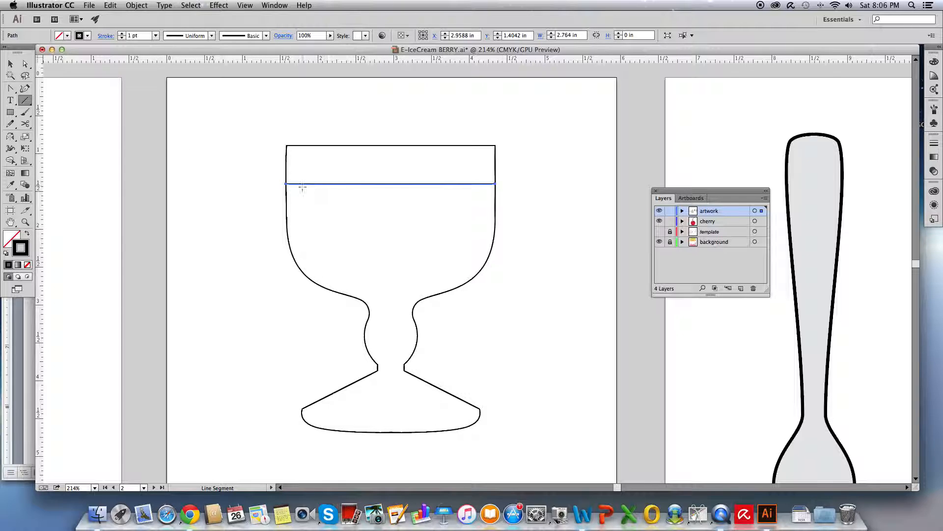
Set the stroke weight of the horizontal line across the bowl to 40 pt.
{"action": "left_click", "coordinate": [103, 38]}
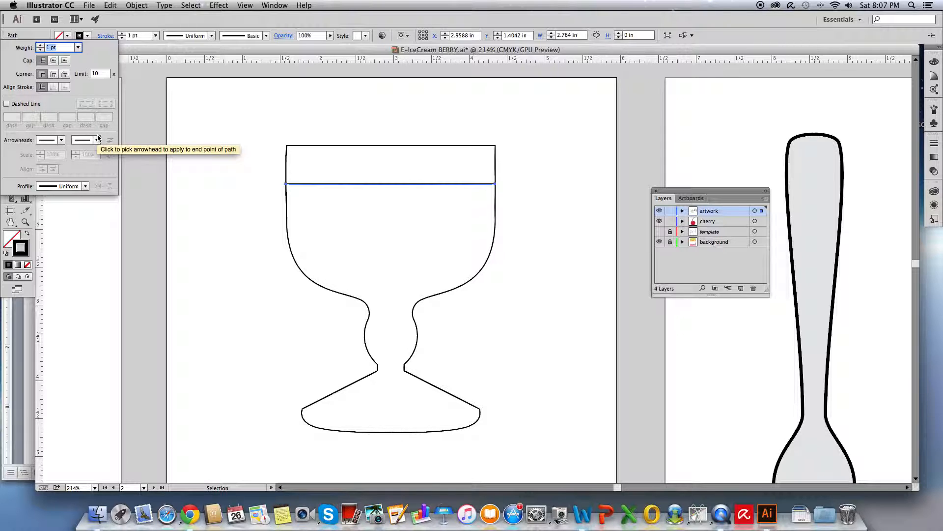
{"action": "left_click", "coordinate": [78, 47]}
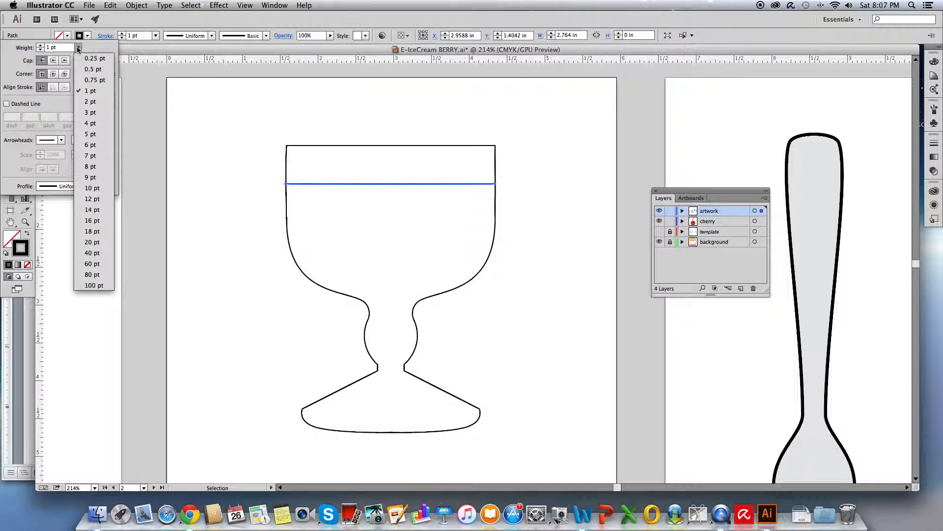
{"action": "left_click", "coordinate": [93, 253]}
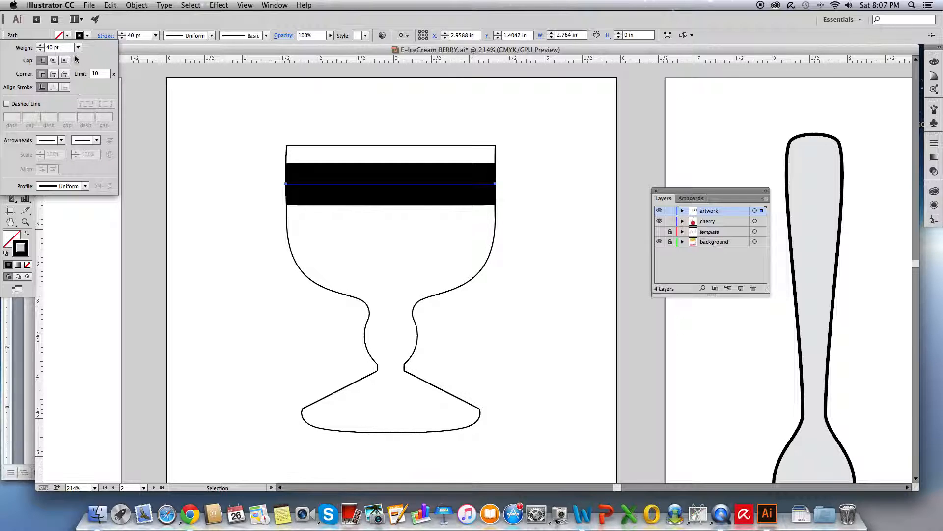
{"action": "left_click", "coordinate": [77, 48]}
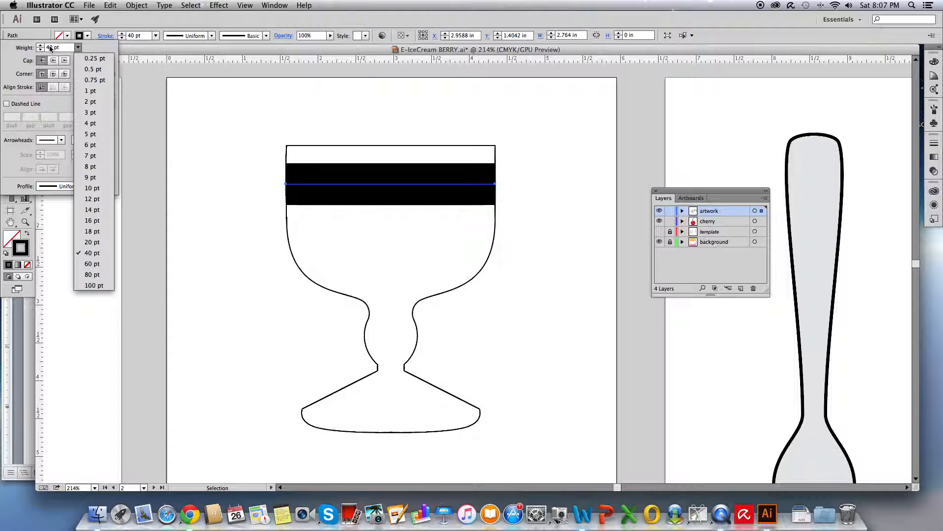
{"action": "left_click", "coordinate": [90, 255]}
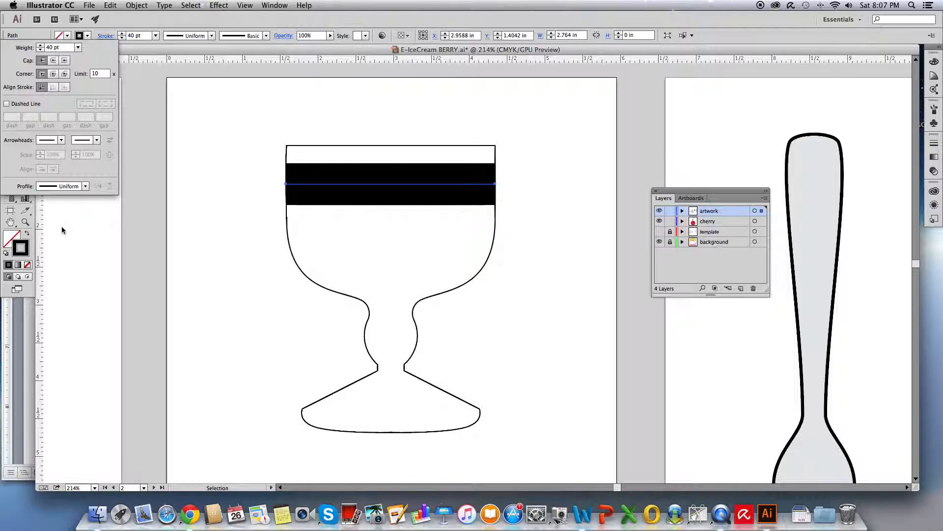
Make the line's stroke dashed with a 5 pt dash, 3 pt gap, 2 pt dash and 4 pt gap.
{"action": "left_click", "coordinate": [6, 104]}
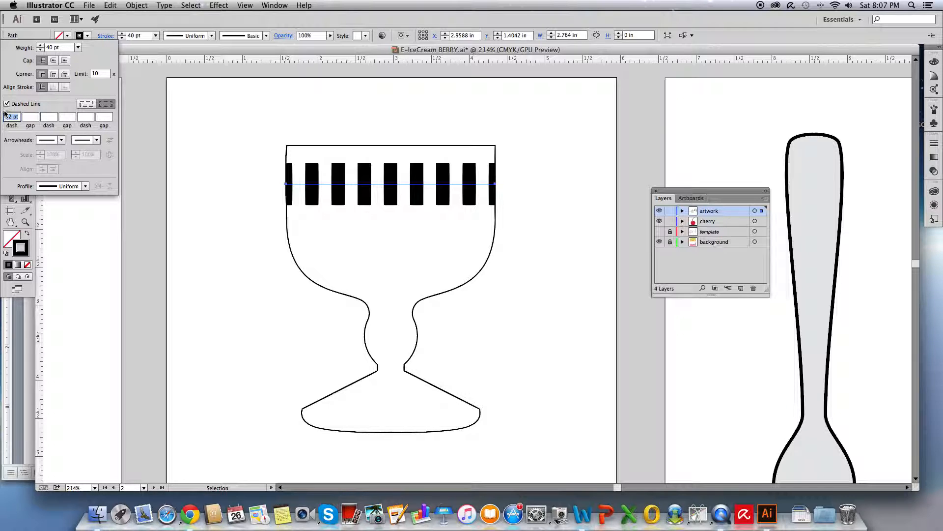
{"action": "type", "text": "5"}
{"action": "key", "text": "Tab"}
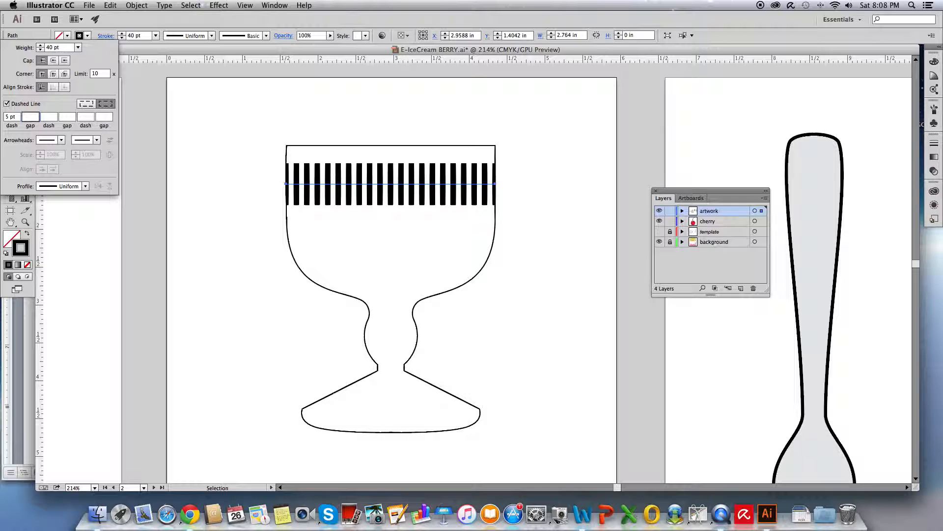
{"action": "type", "text": "3"}
{"action": "key", "text": "Tab"}
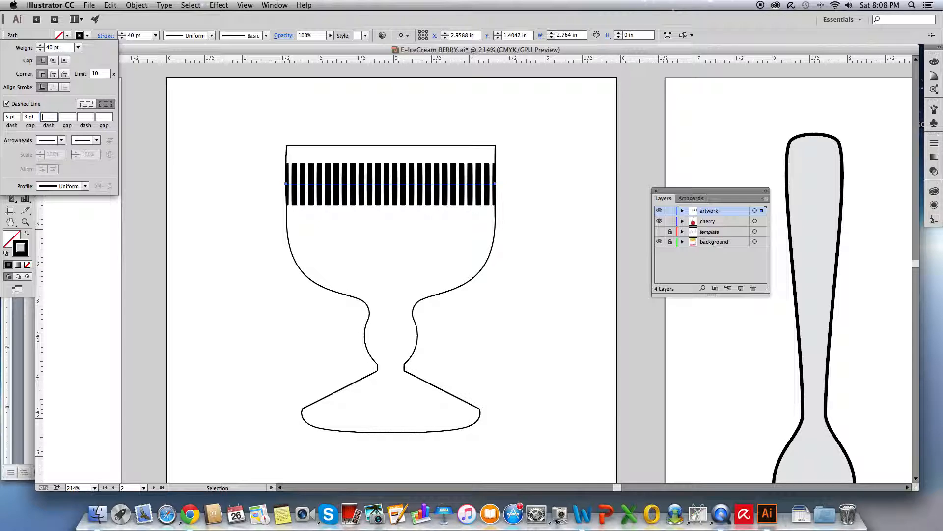
{"action": "type", "text": "2"}
{"action": "key", "text": "Tab"}
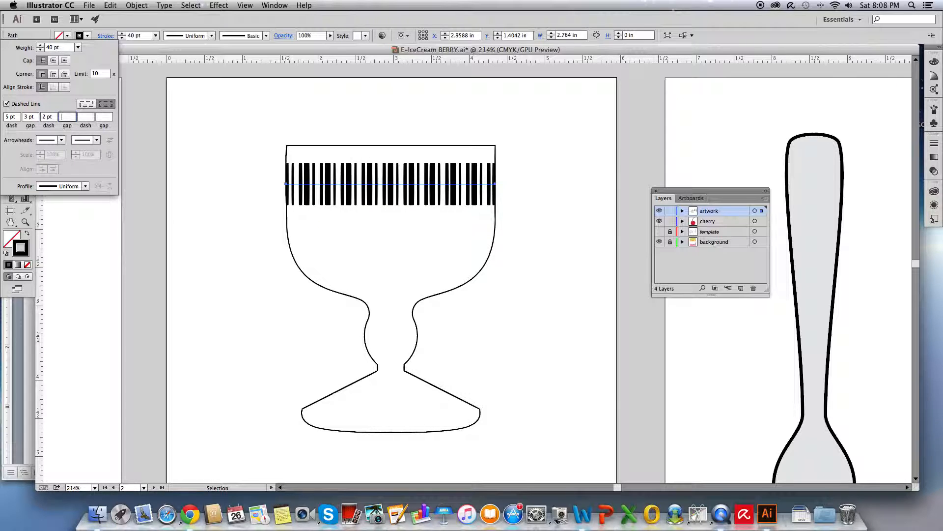
{"action": "type", "text": "4"}
{"action": "key", "text": "Tab"}
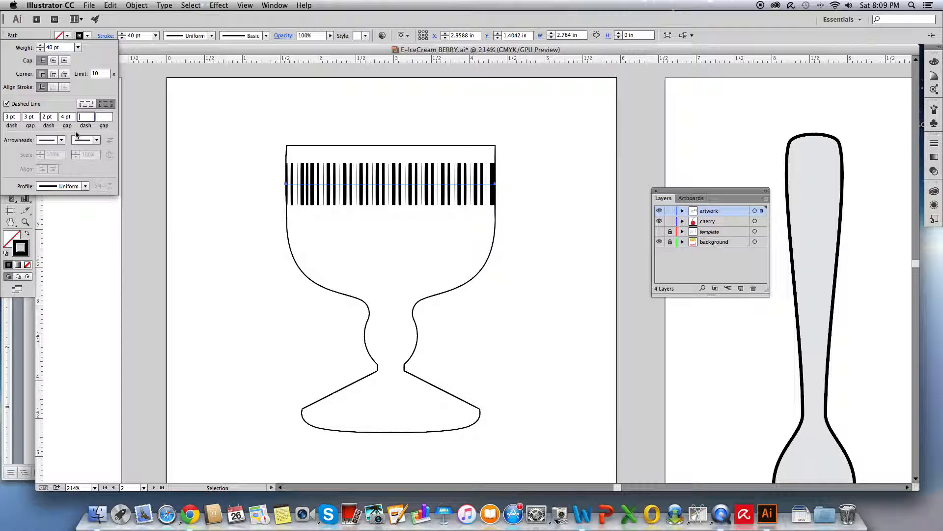
Set the first dash length of the line's dashed stroke to 5 pt.
{"action": "key", "text": "shift+Tab"}
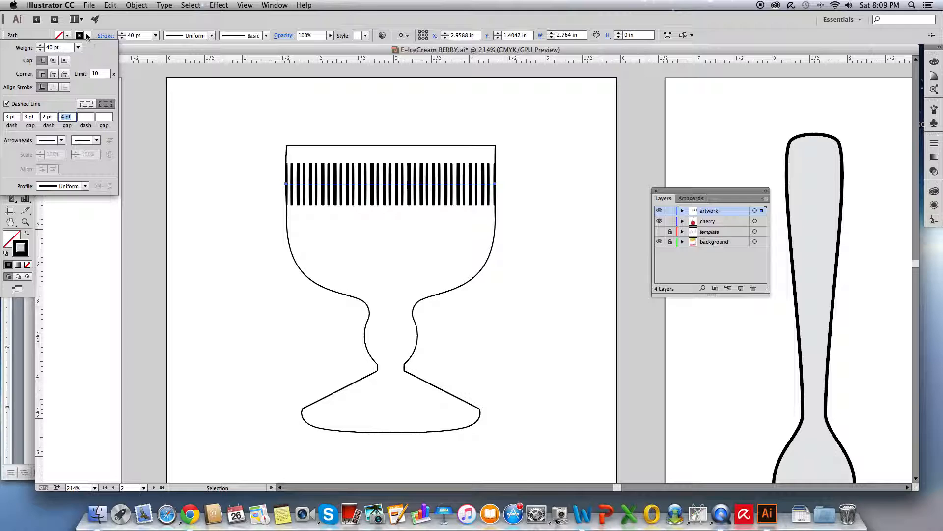
{"action": "left_click", "coordinate": [87, 118]}
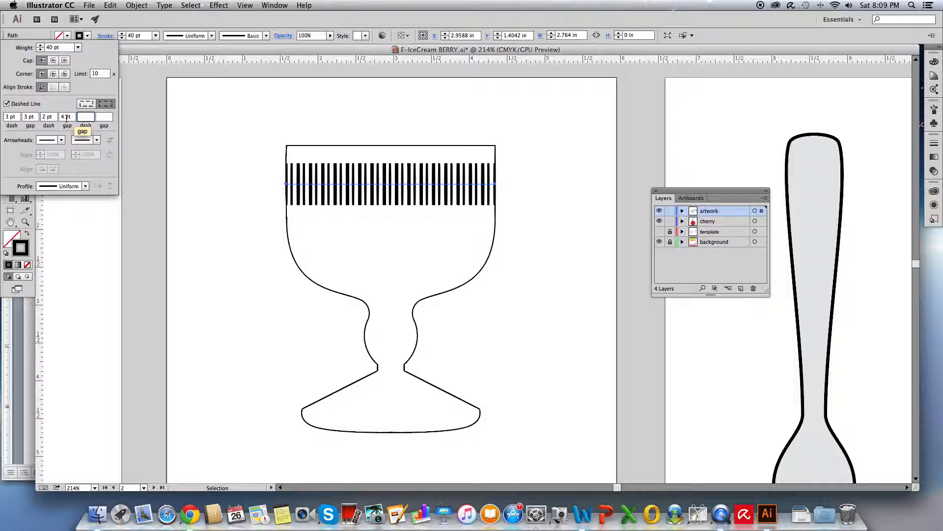
{"action": "left_click", "coordinate": [66, 117]}
{"action": "left_click", "coordinate": [8, 118]}
{"action": "type", "text": "5"}
{"action": "key", "text": "Tab"}
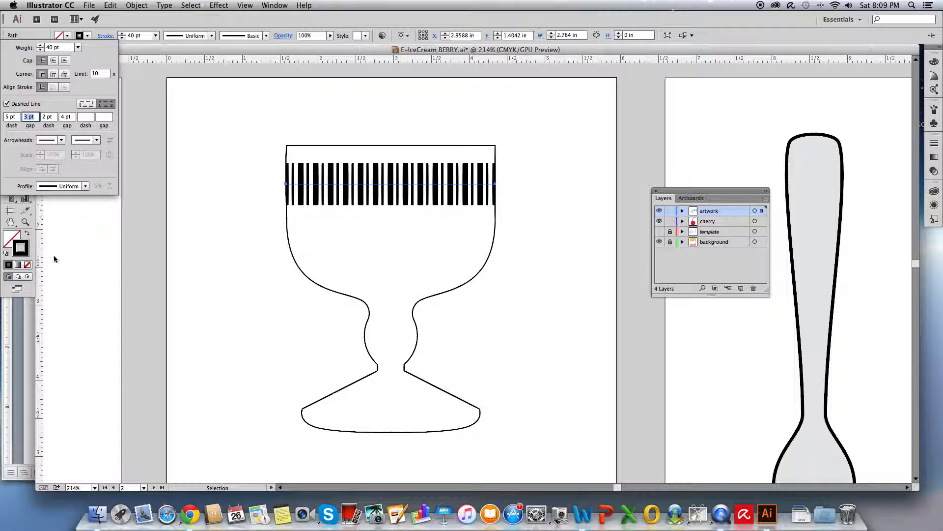
Change the dashed line's stroke colour to the pale yellow-orange swatch.
{"action": "left_click", "coordinate": [88, 36]}
{"action": "left_click", "coordinate": [88, 36]}
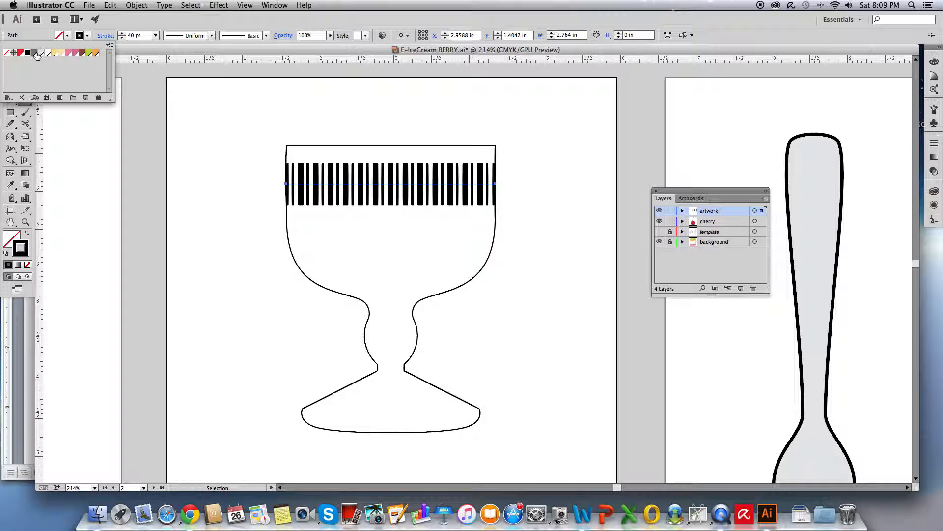
{"action": "left_click", "coordinate": [62, 53]}
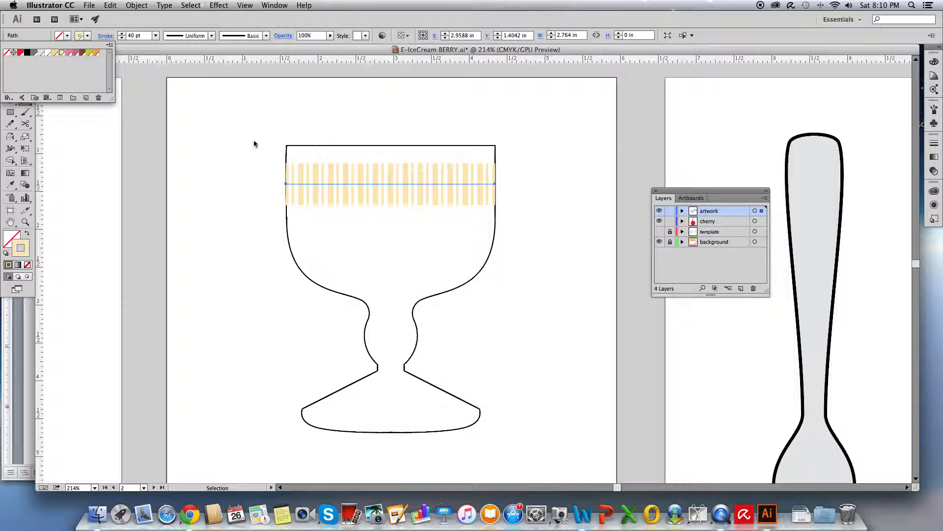
{"action": "left_click", "coordinate": [143, 153]}
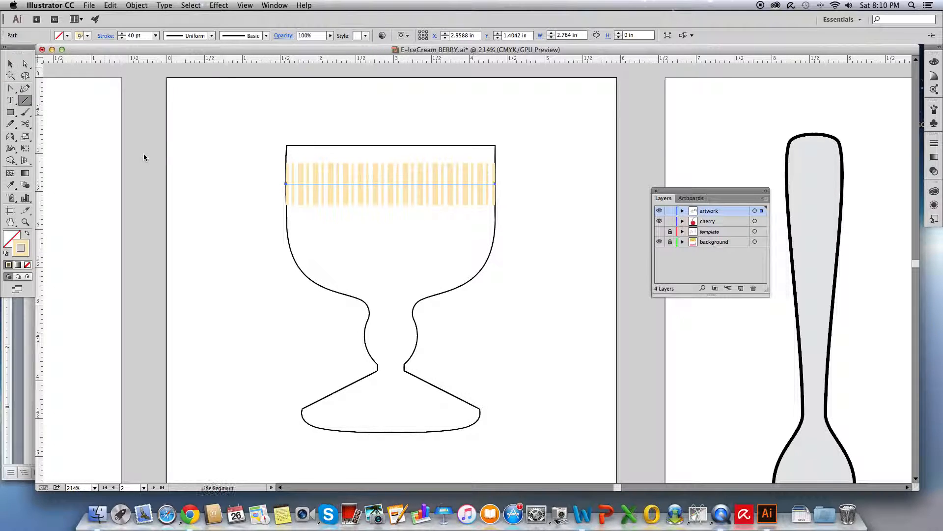
Select the glass outline, show the document swatches and fill the shape with the golden yellow swatch.
{"action": "left_click", "coordinate": [9, 64]}
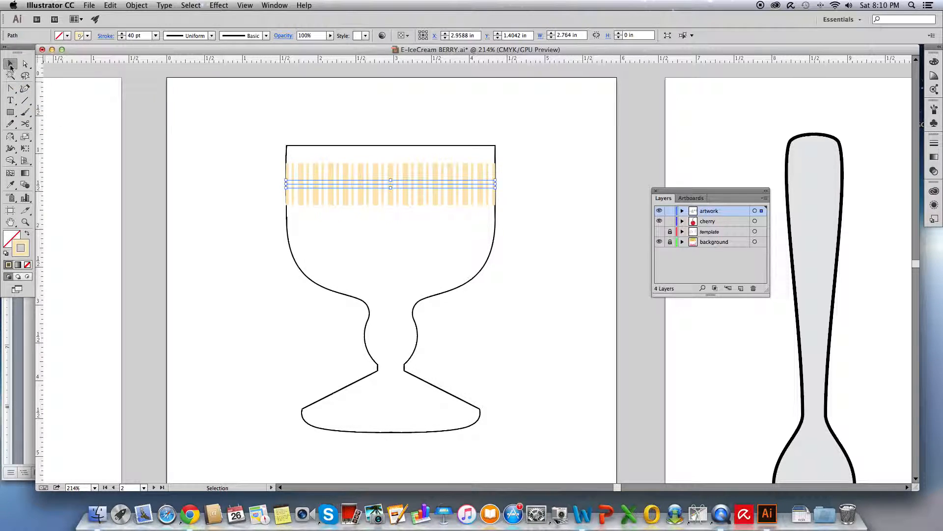
{"action": "left_click", "coordinate": [365, 146]}
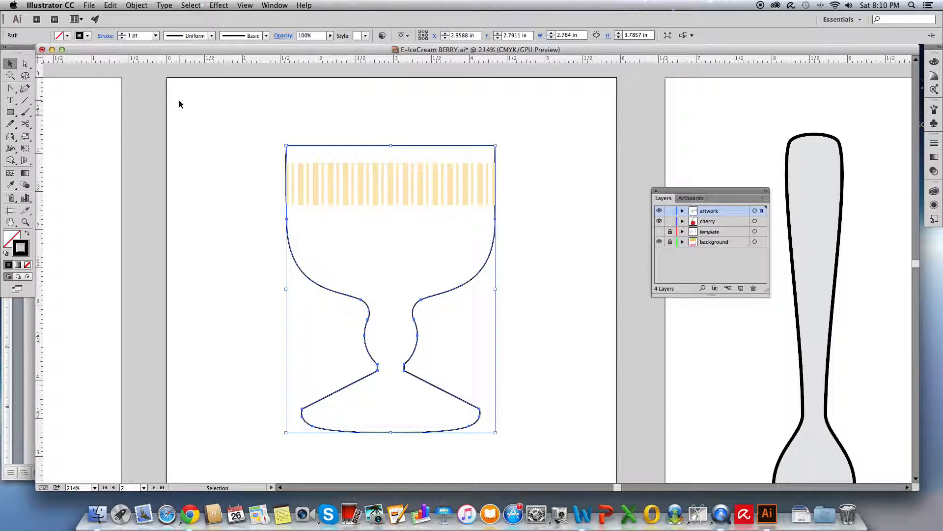
{"action": "left_click", "coordinate": [273, 5]}
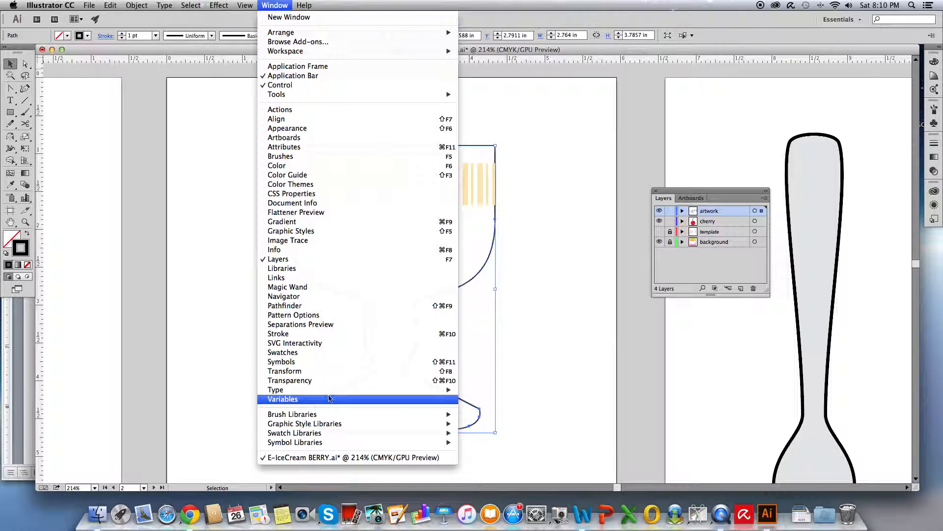
{"action": "left_click", "coordinate": [325, 353]}
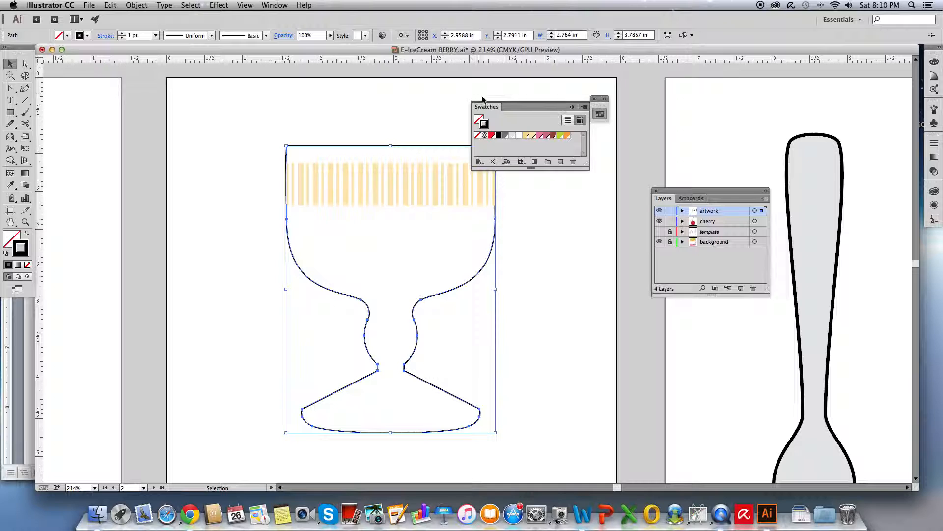
{"action": "left_click_drag", "start_coordinate": [494, 109], "coordinate": [528, 95]}
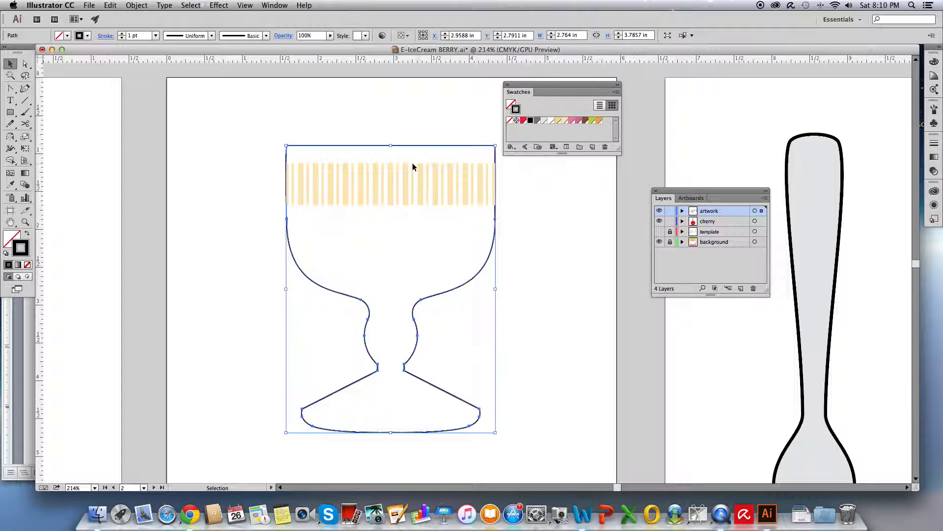
{"action": "left_click", "coordinate": [511, 105]}
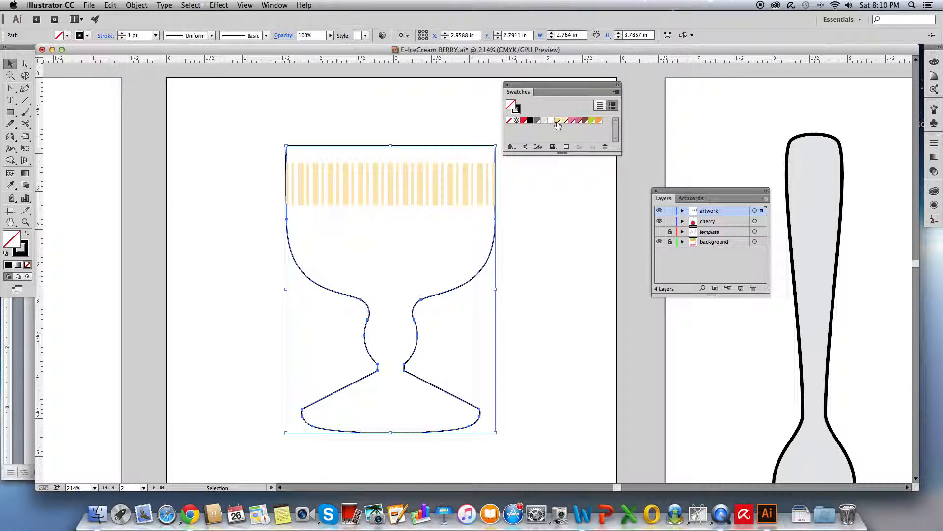
{"action": "left_click", "coordinate": [558, 122]}
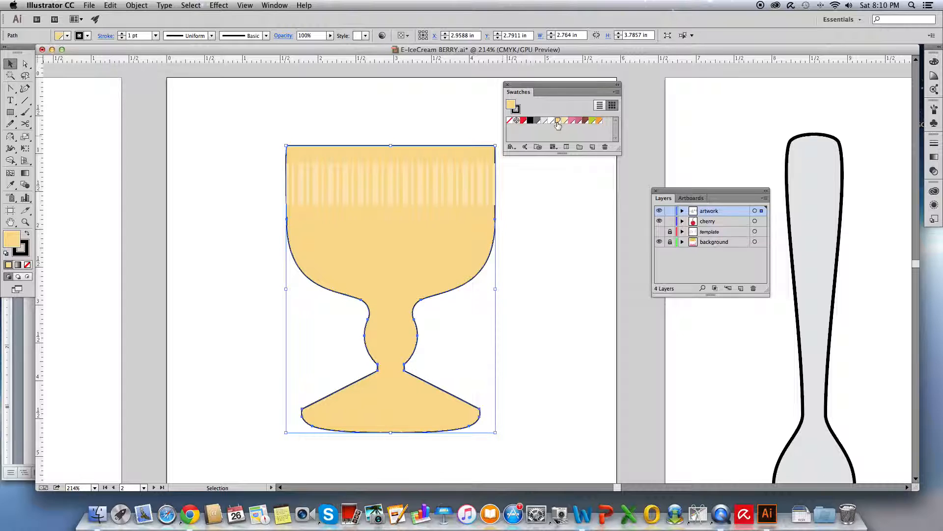
Give the glass outline a brown stroke from the document swatches with a weight of 6 pt.
{"action": "left_click", "coordinate": [519, 110]}
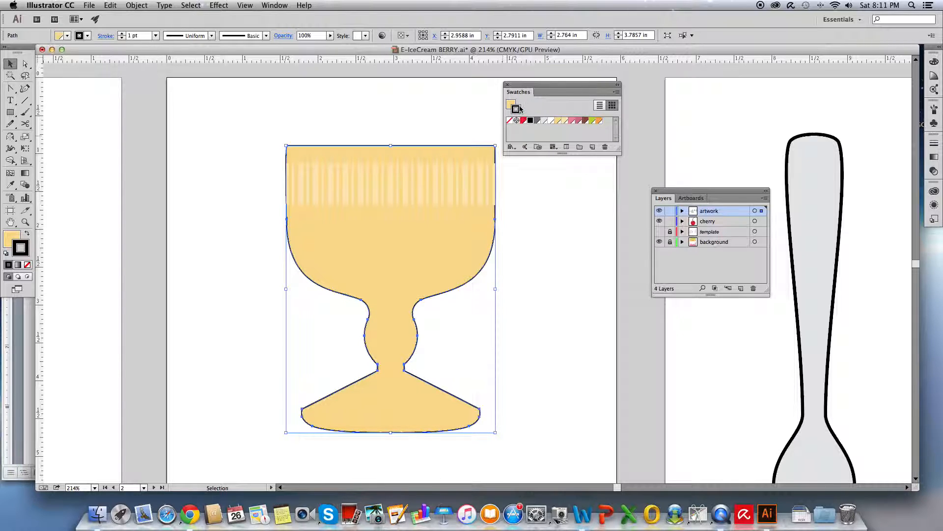
{"action": "left_click", "coordinate": [586, 121]}
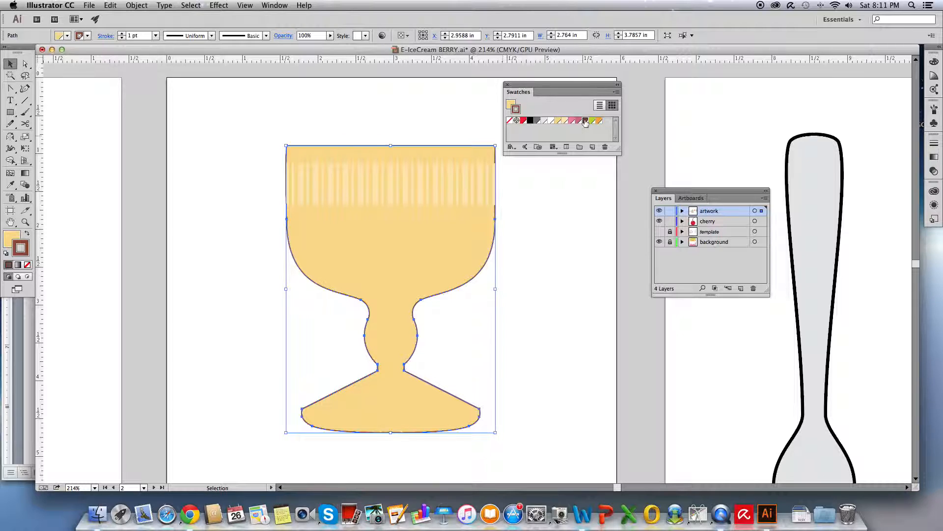
{"action": "left_click", "coordinate": [155, 36]}
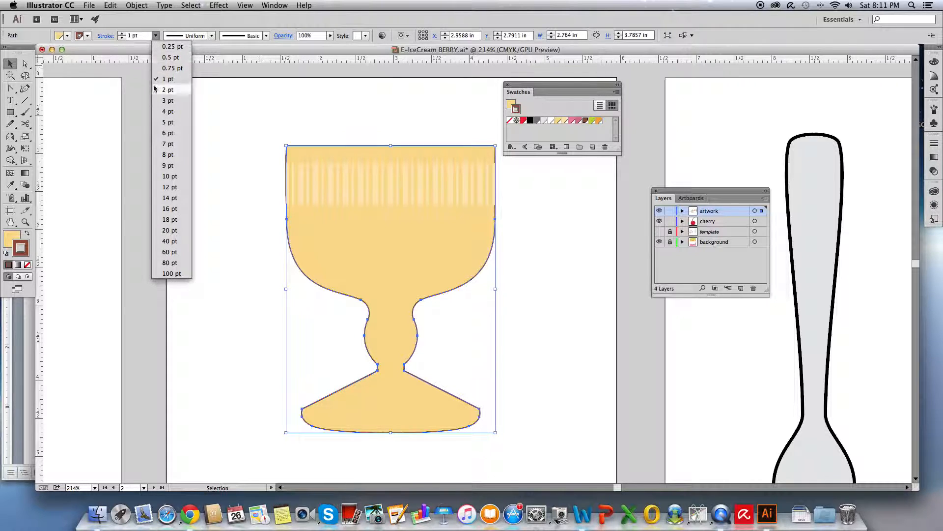
{"action": "left_click", "coordinate": [167, 133]}
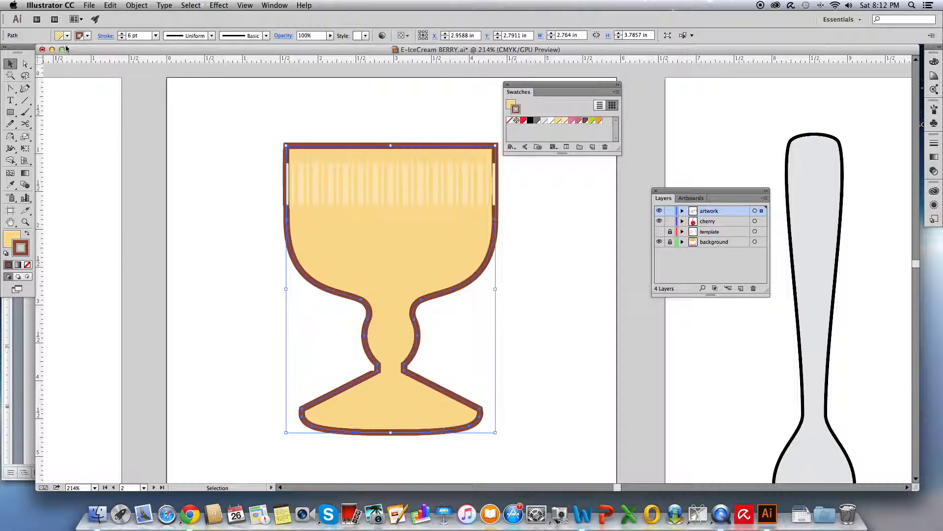
{"action": "left_click", "coordinate": [104, 38]}
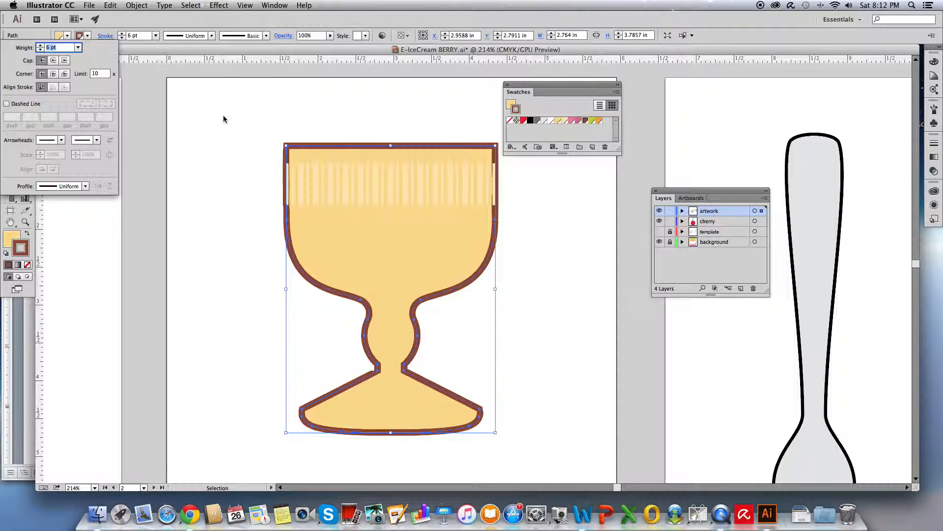
{"action": "left_click", "coordinate": [250, 106]}
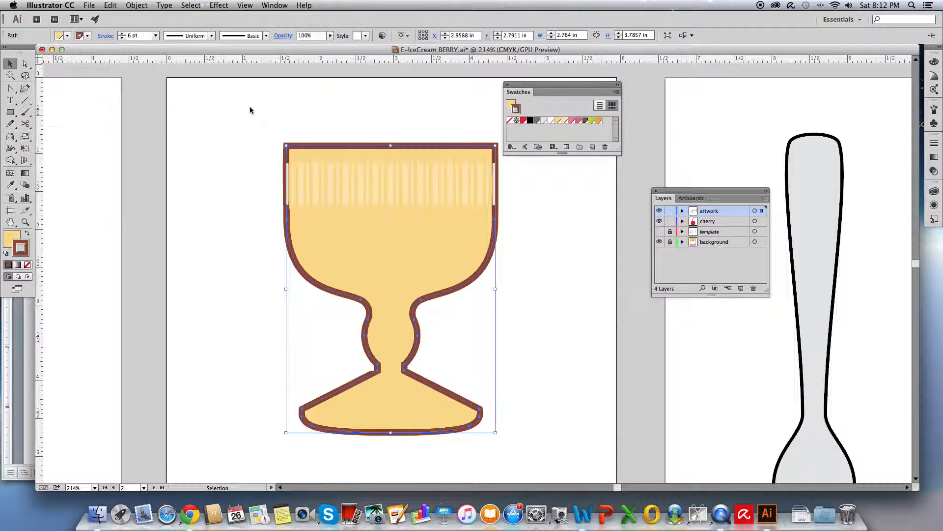
{"action": "left_click", "coordinate": [249, 106]}
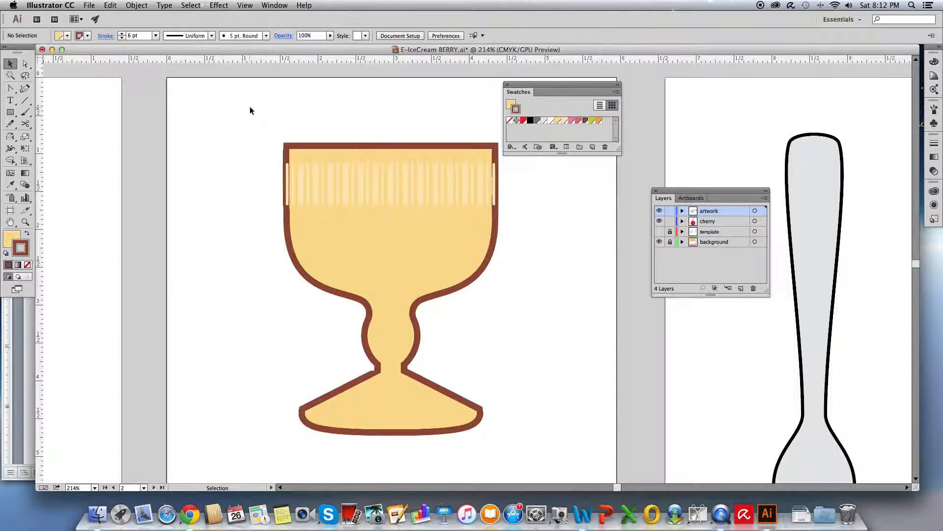
{"action": "left_click", "coordinate": [343, 145]}
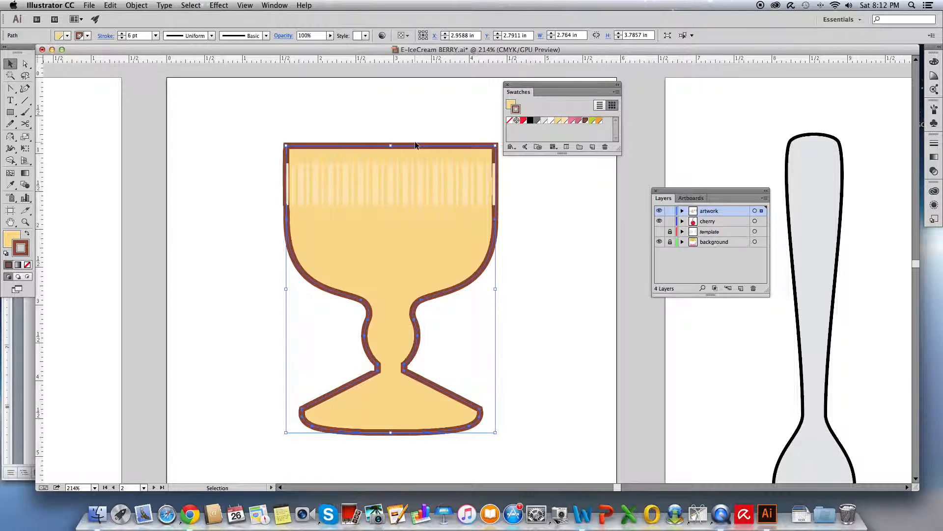
{"action": "key", "text": "a"}
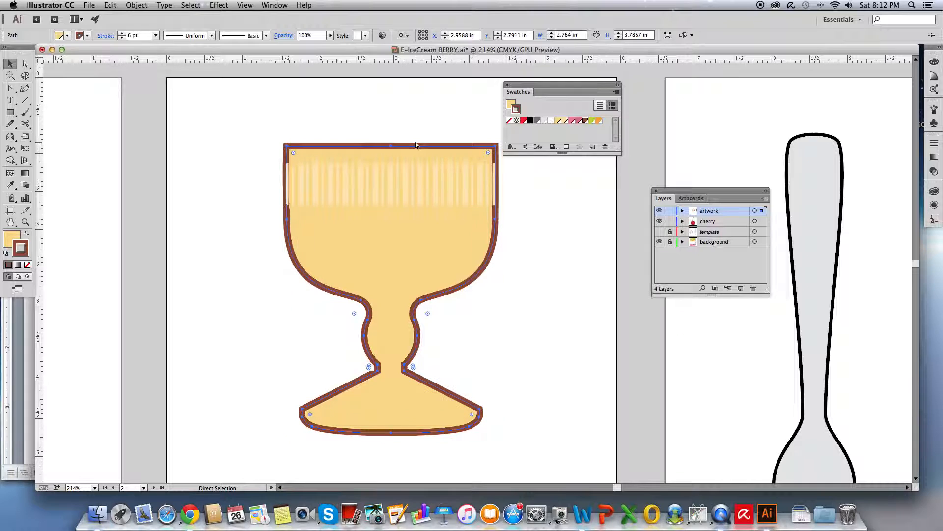
{"action": "key", "text": "v"}
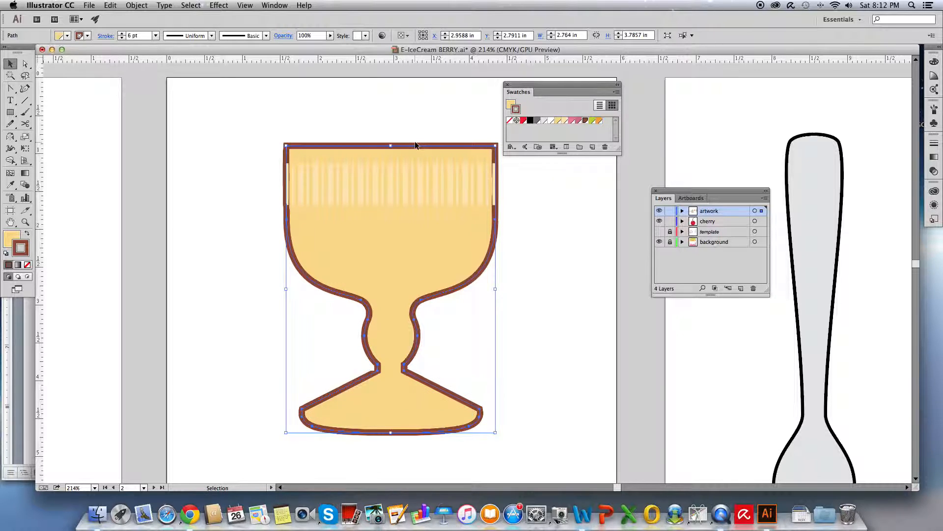
Align the glass outline's stroke to the outside of its path and deselect the shape.
{"action": "left_click", "coordinate": [100, 37]}
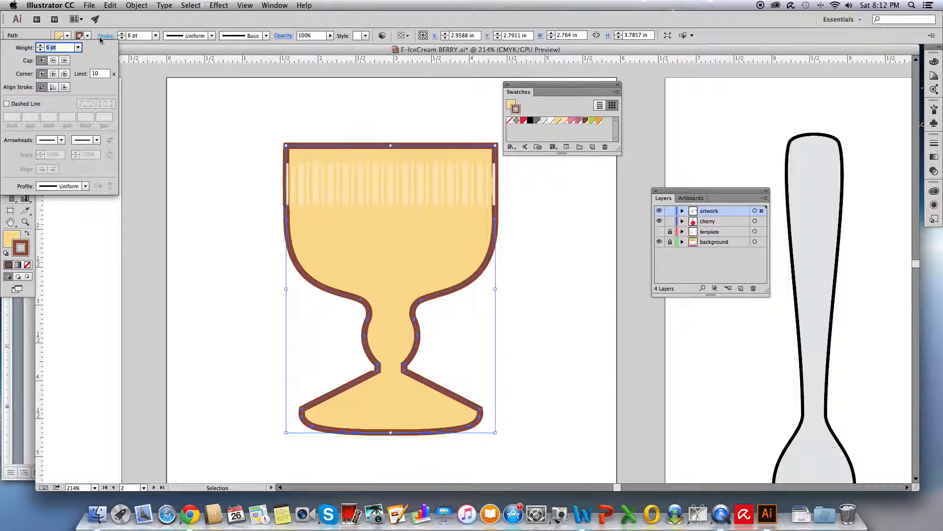
{"action": "left_click", "coordinate": [64, 88]}
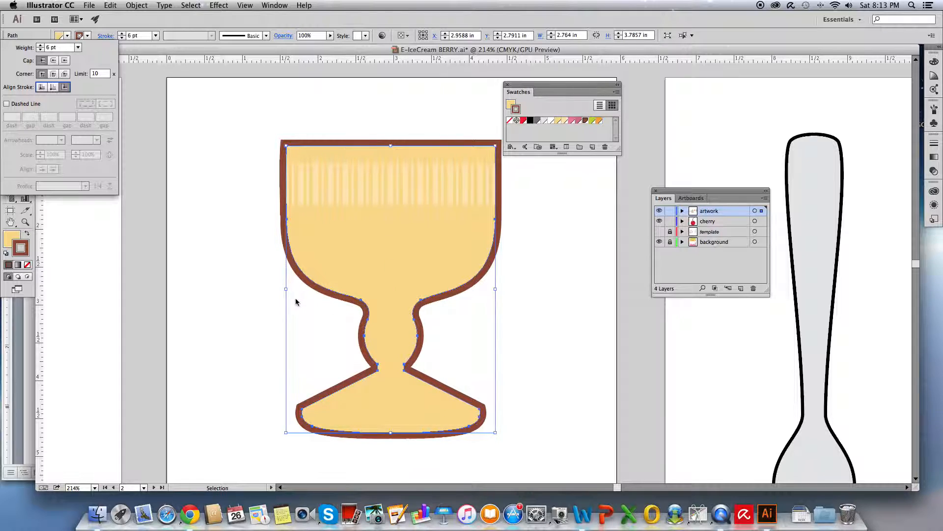
{"action": "left_click", "coordinate": [191, 5]}
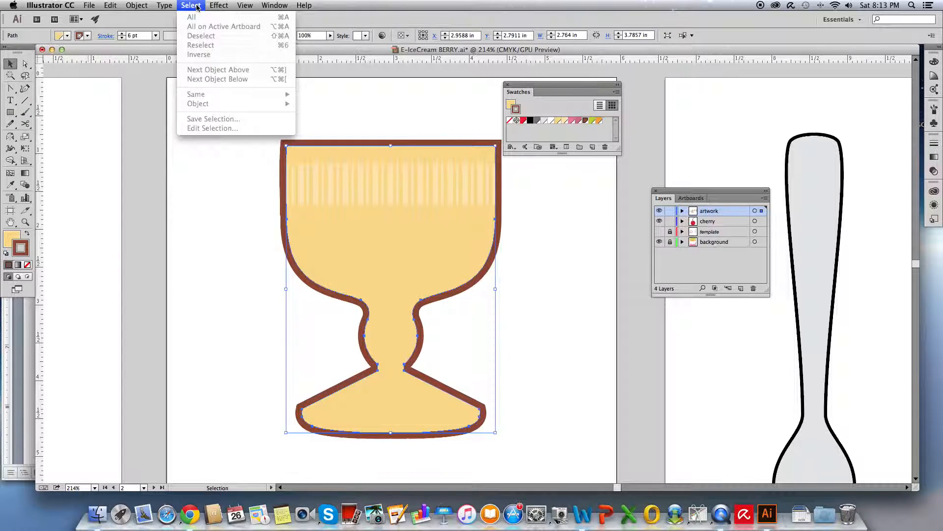
{"action": "left_click", "coordinate": [197, 6]}
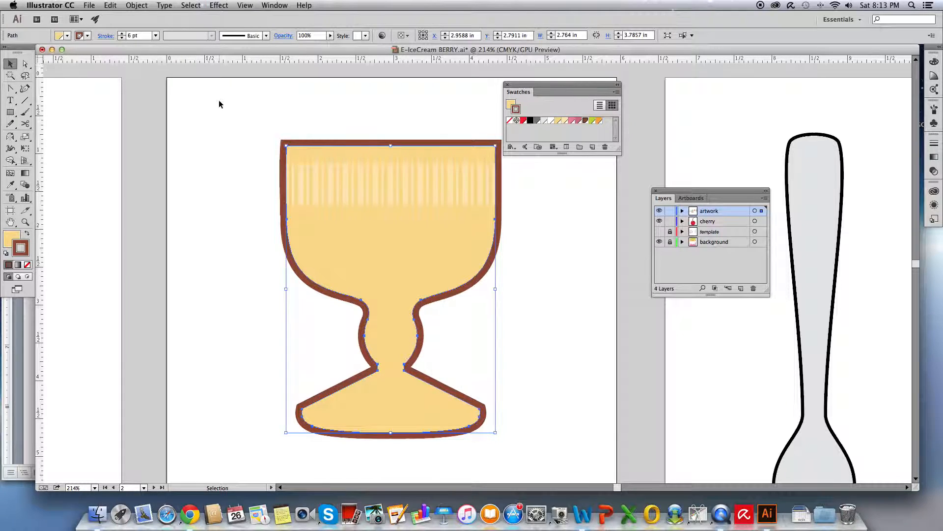
{"action": "left_click", "coordinate": [218, 133]}
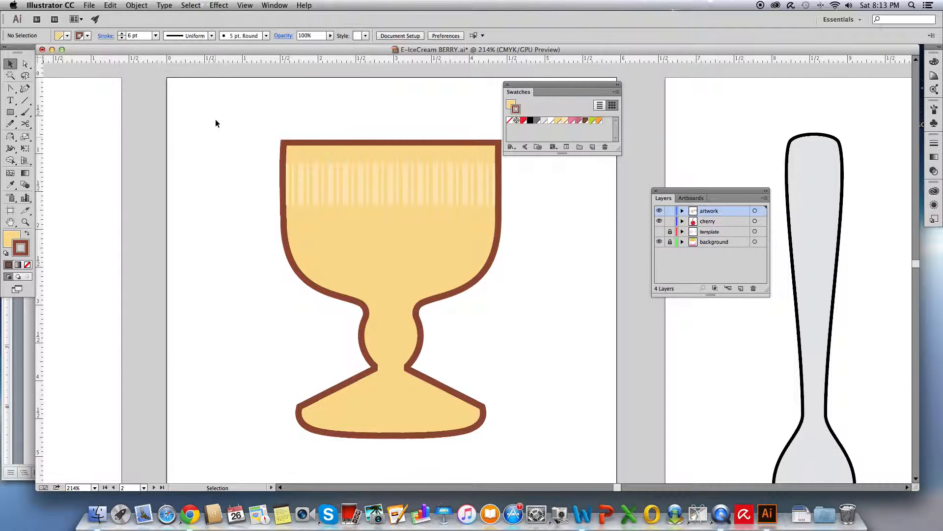
Select all artwork on the active artboard and group the glass outline with its dashed stripe band.
{"action": "left_click", "coordinate": [193, 6]}
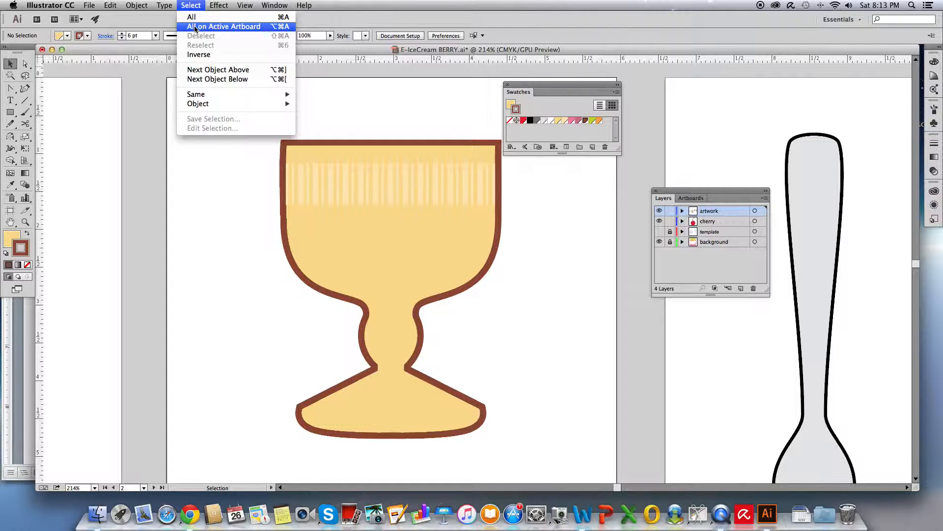
{"action": "left_click", "coordinate": [195, 27]}
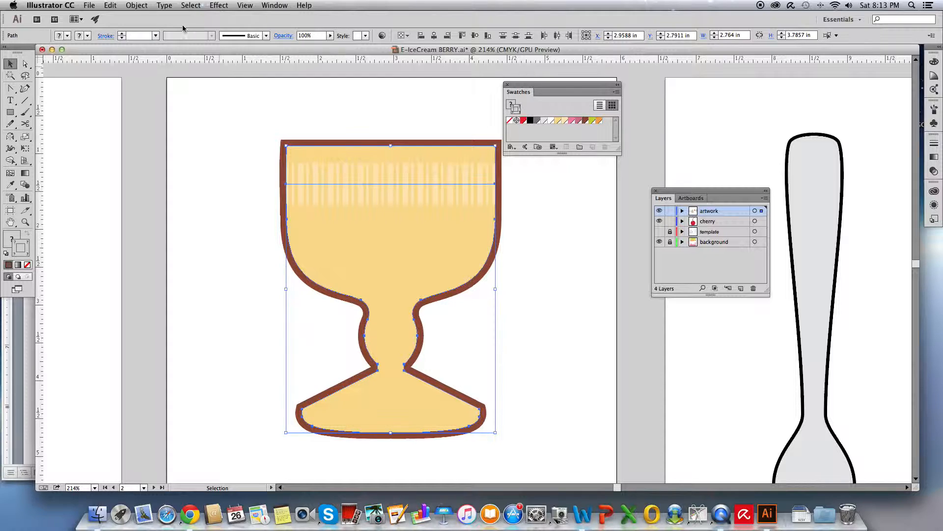
{"action": "left_click", "coordinate": [134, 5]}
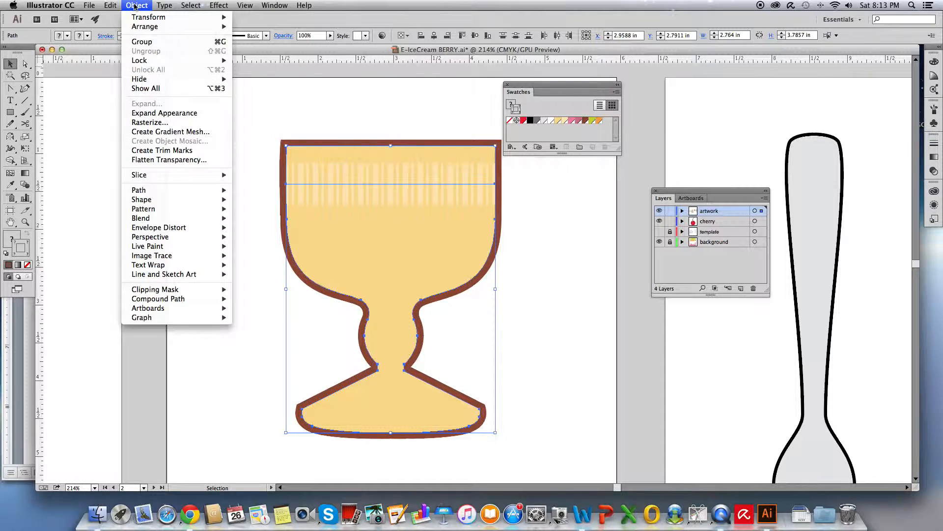
{"action": "left_click", "coordinate": [131, 43]}
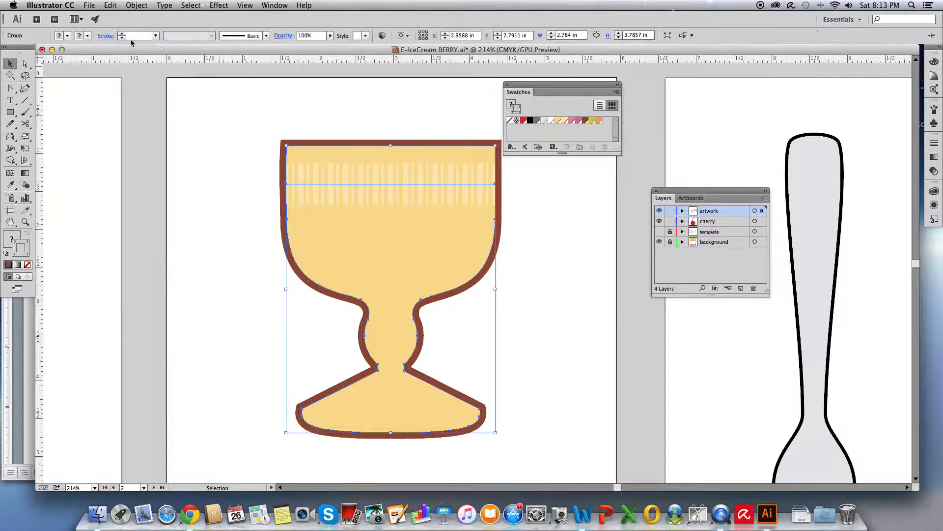
Deselect the grouped glass and save the document.
{"action": "left_click", "coordinate": [216, 160]}
{"action": "key", "text": "a"}
{"action": "key", "text": "super+s"}
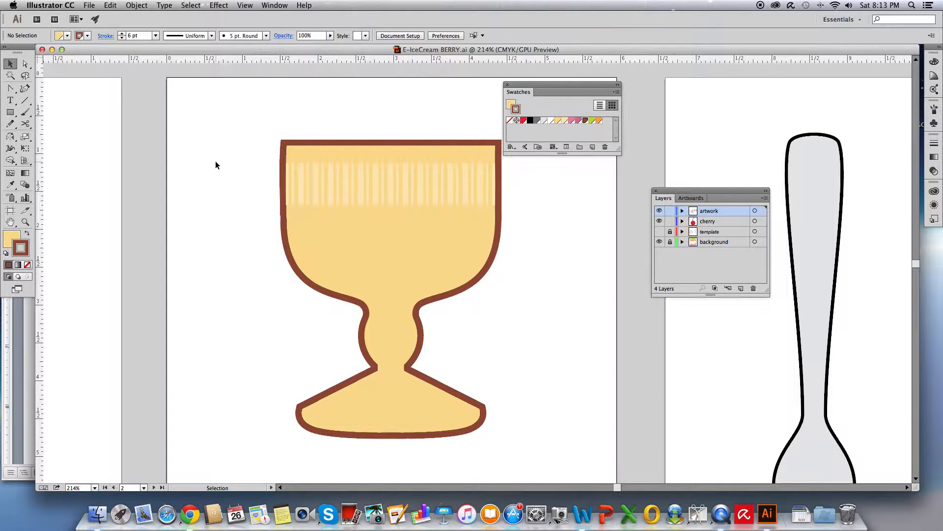